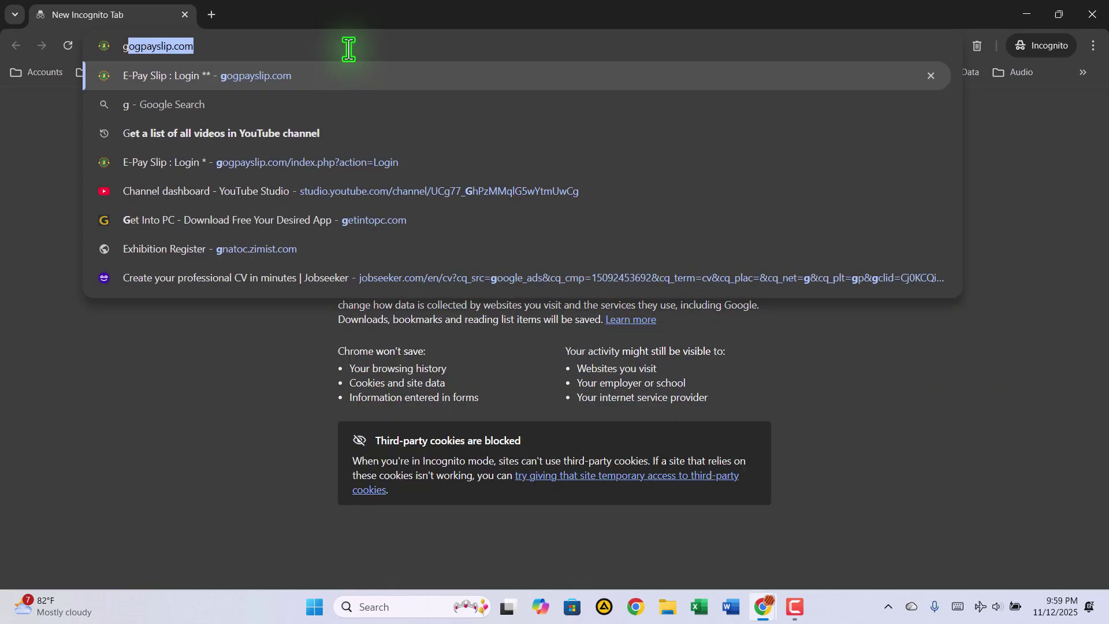
- Load gmail.com in the Chrome address bar
type("mail.com")
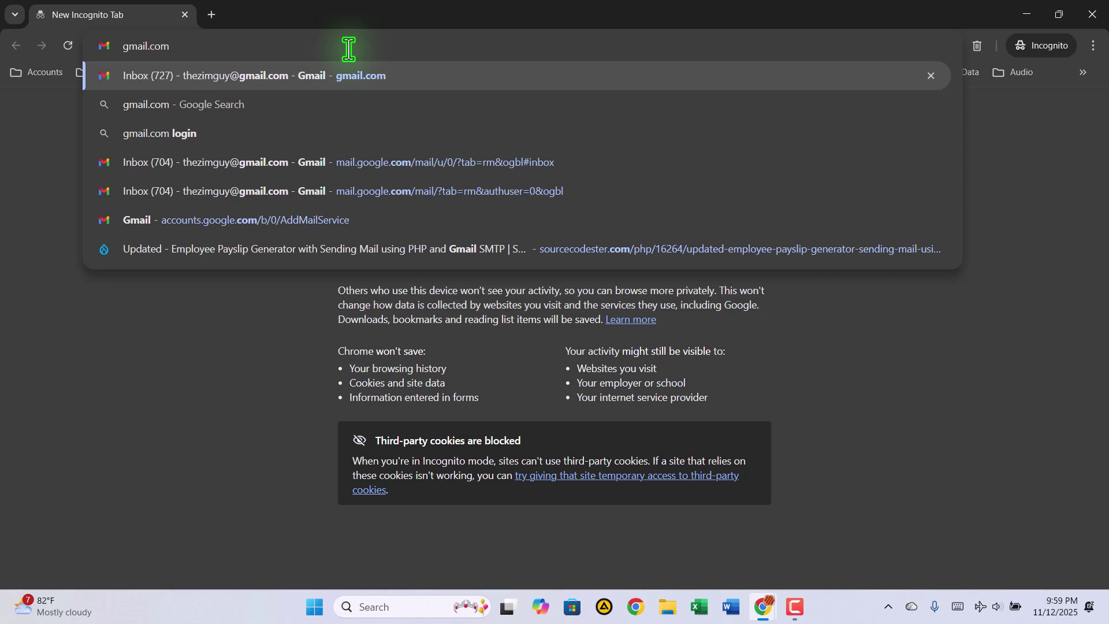
key("Return")
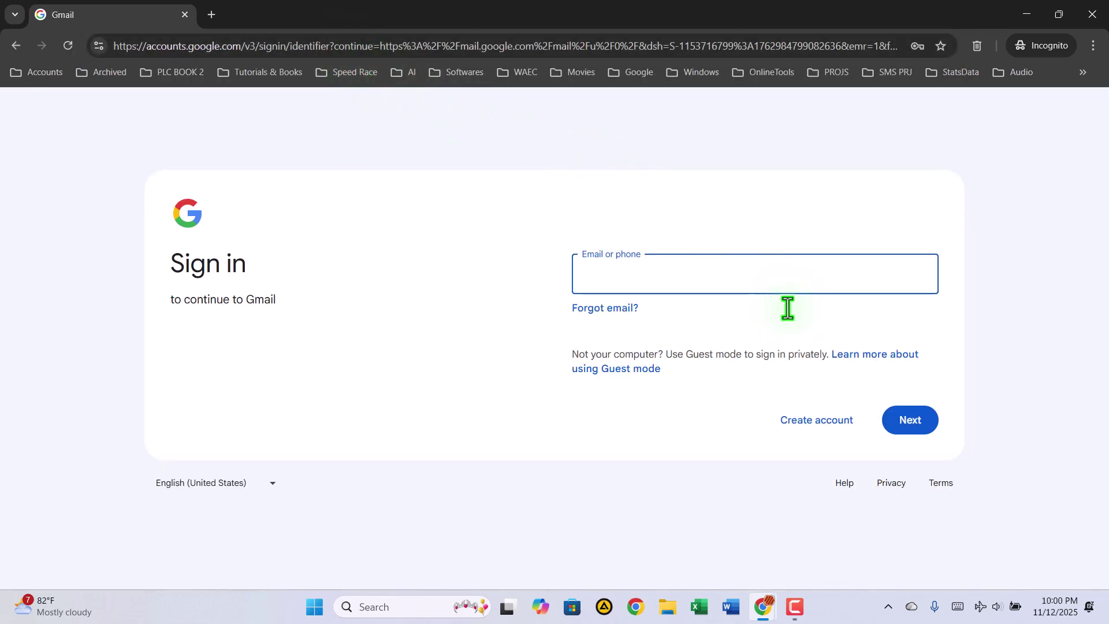
- Choose a personal-use account and enter the account holder's first and last name
left_click(808, 424)
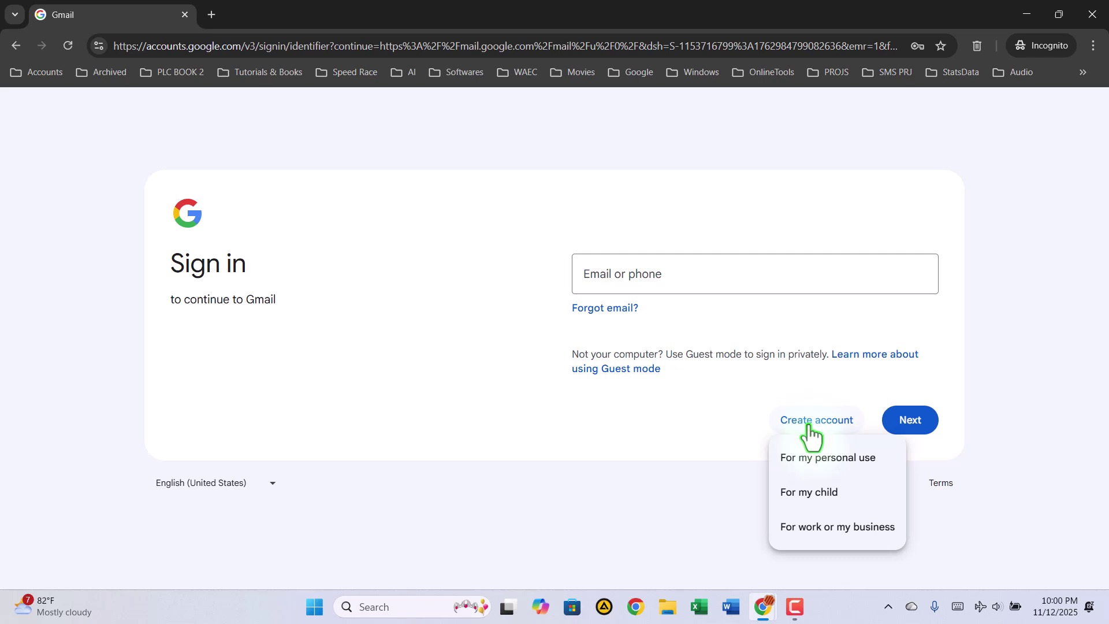
left_click(822, 465)
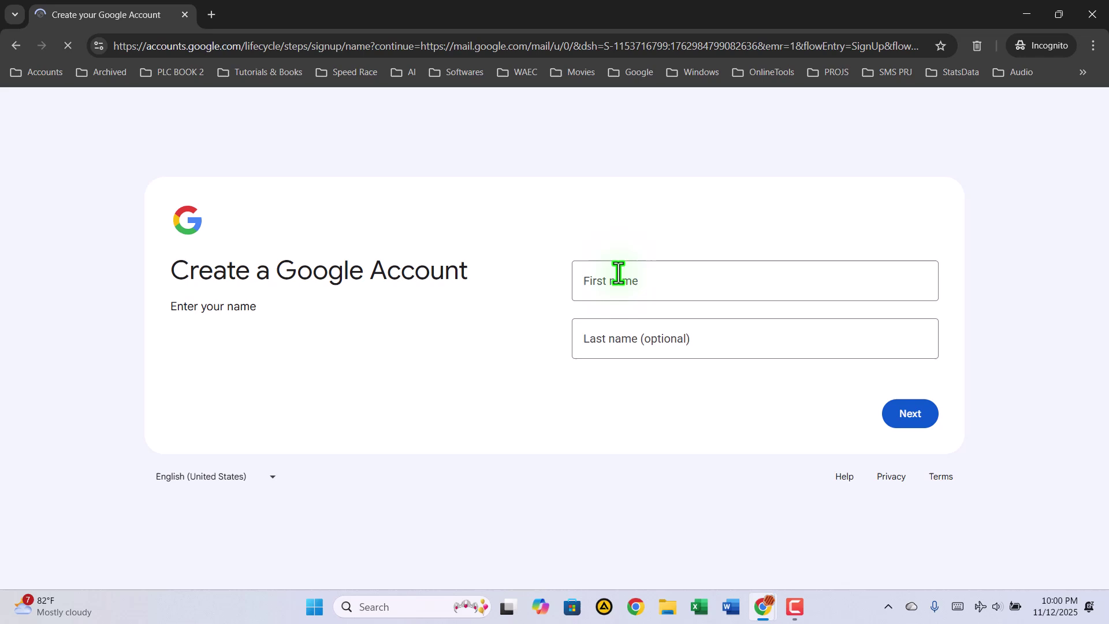
left_click(619, 273)
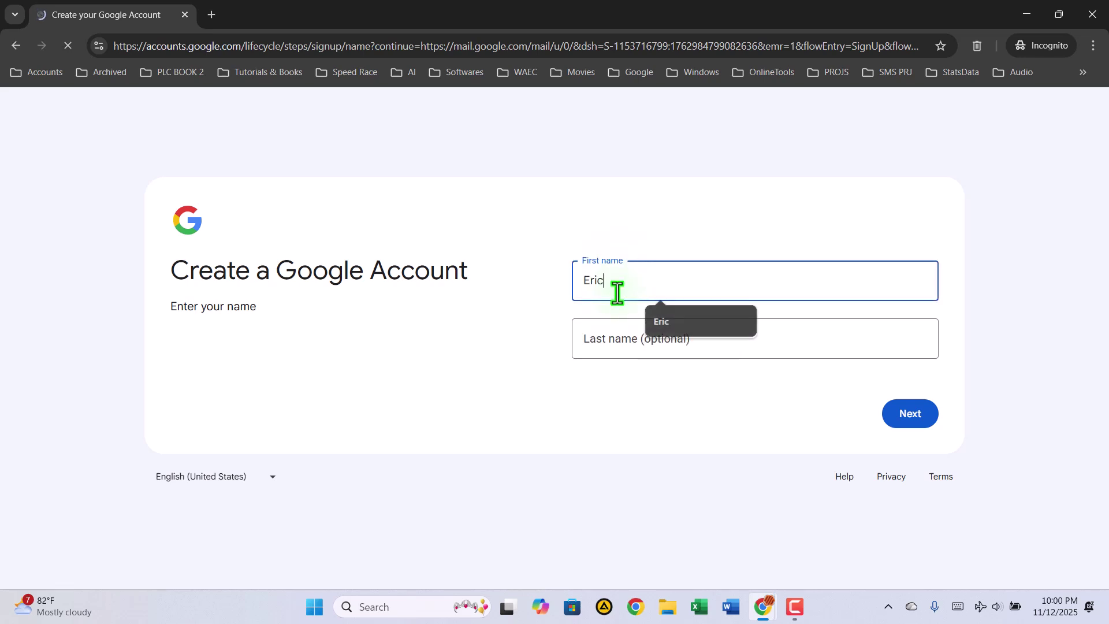
left_click(644, 345)
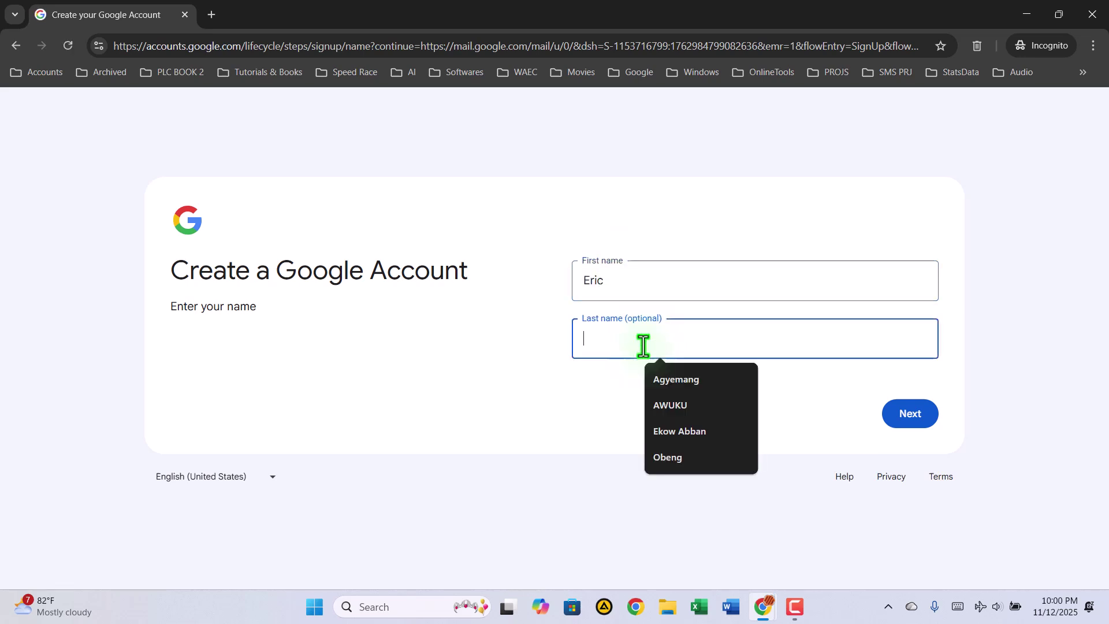
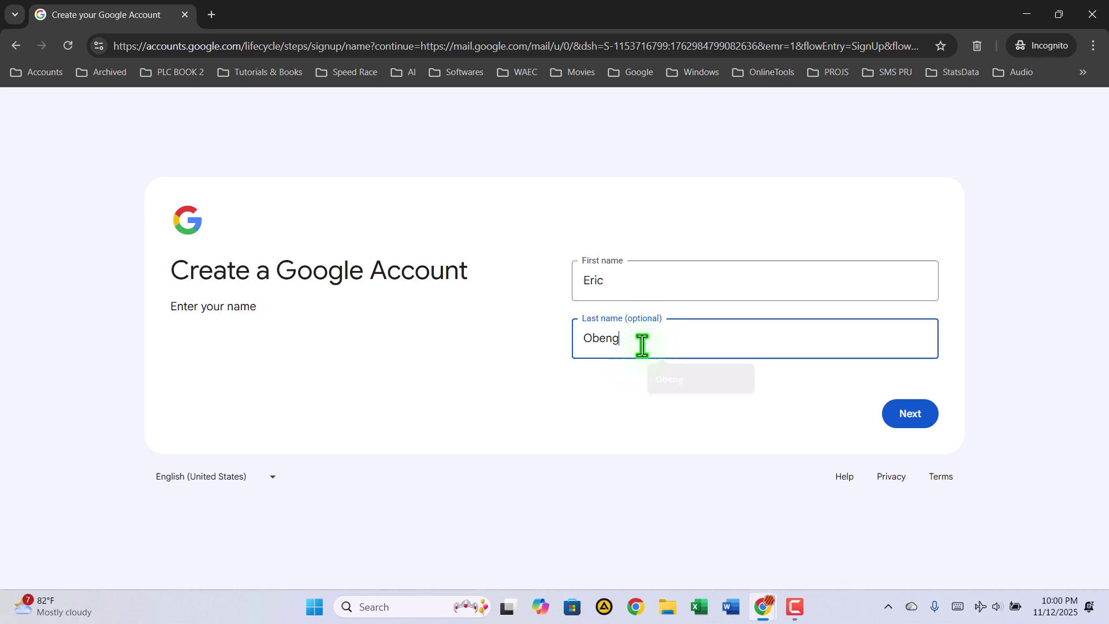
- Submit the name, then enter birthday February 18, 1985 and choose Male as gender
left_click(914, 422)
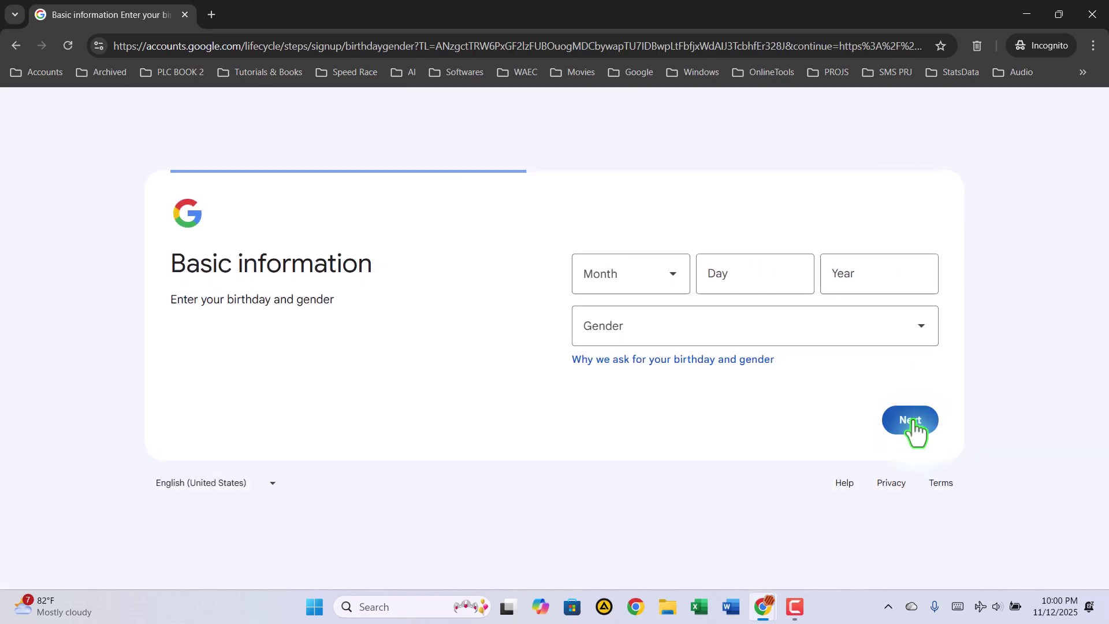
left_click(654, 283)
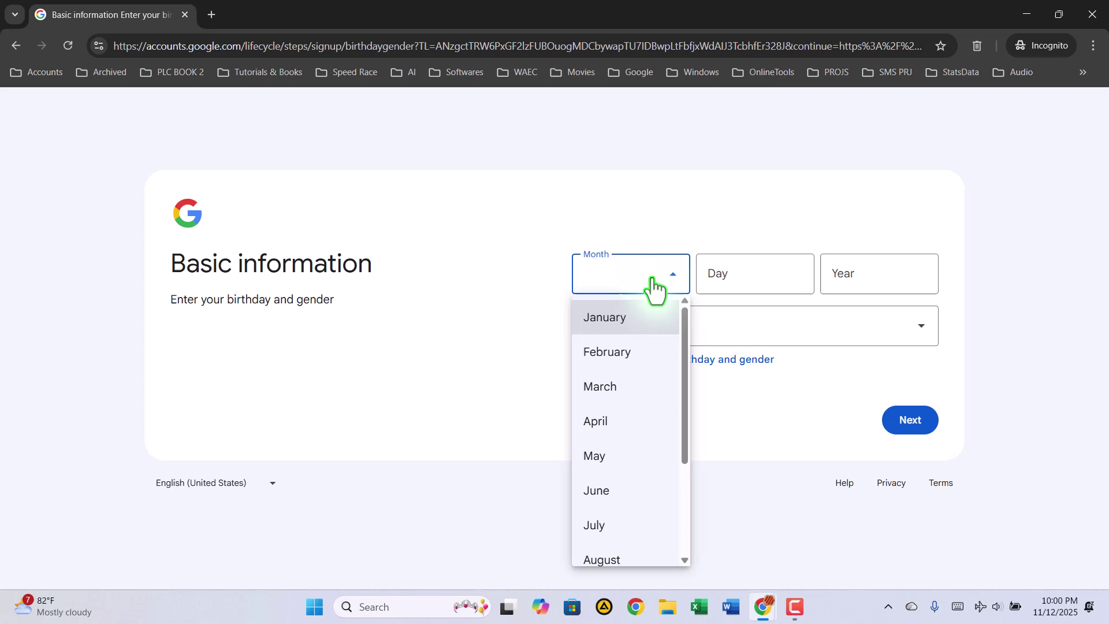
left_click(631, 353)
left_click(742, 279)
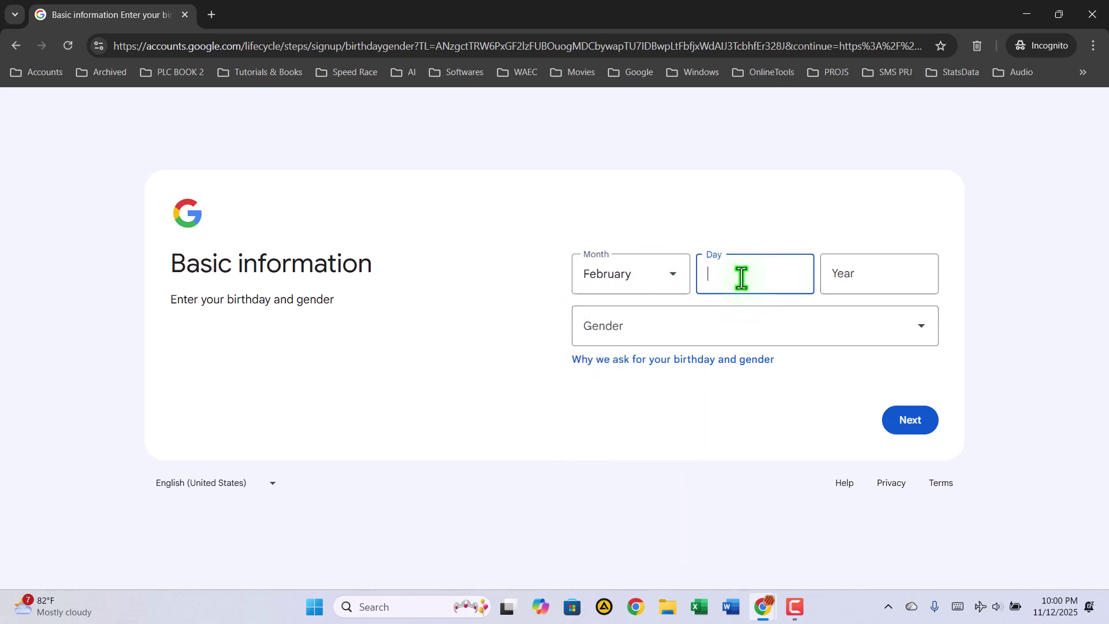
type("18")
left_click(902, 278)
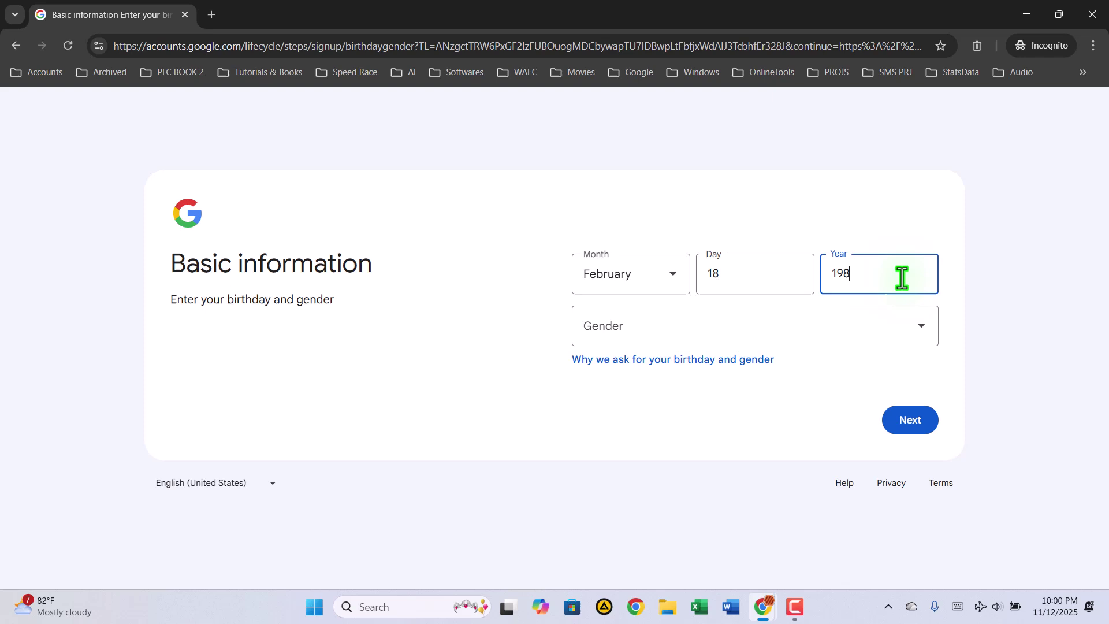
left_click(734, 344)
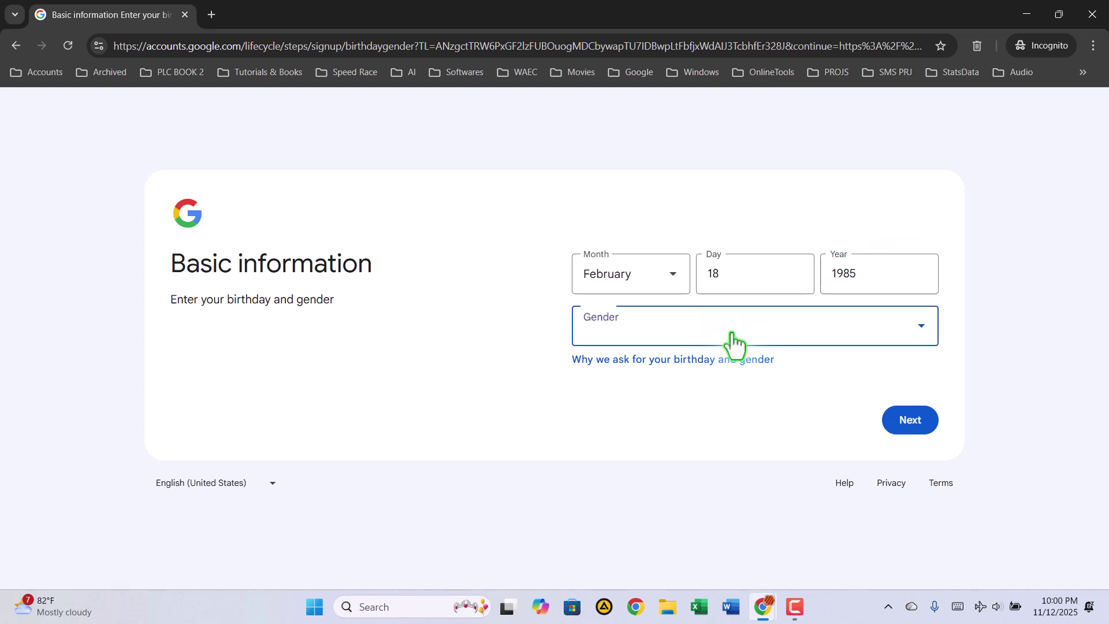
left_click(658, 407)
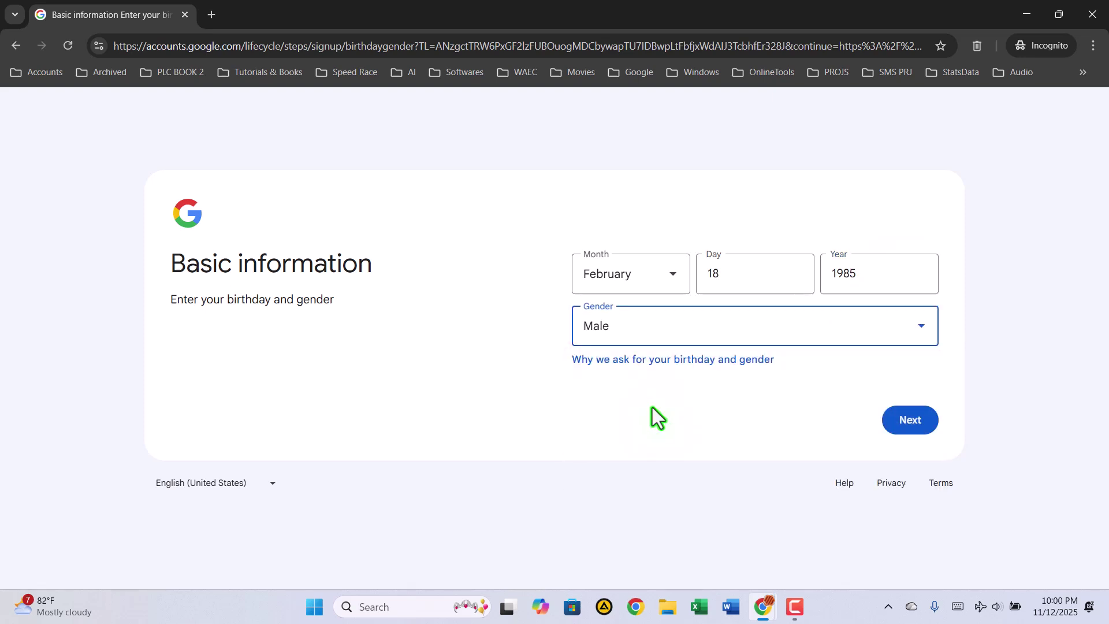
- Submit the birthday and gender, then enter and submit the new Gmail username
left_click(918, 428)
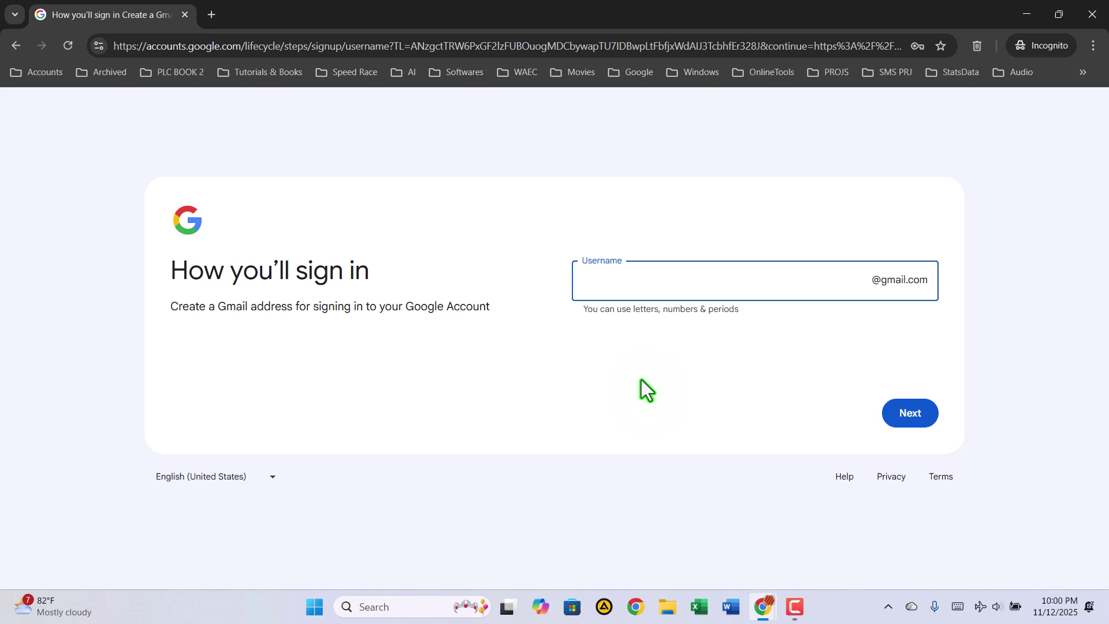
left_click(908, 422)
- Enter and confirm the account password, closing the saved-password suggestions
left_click(910, 428)
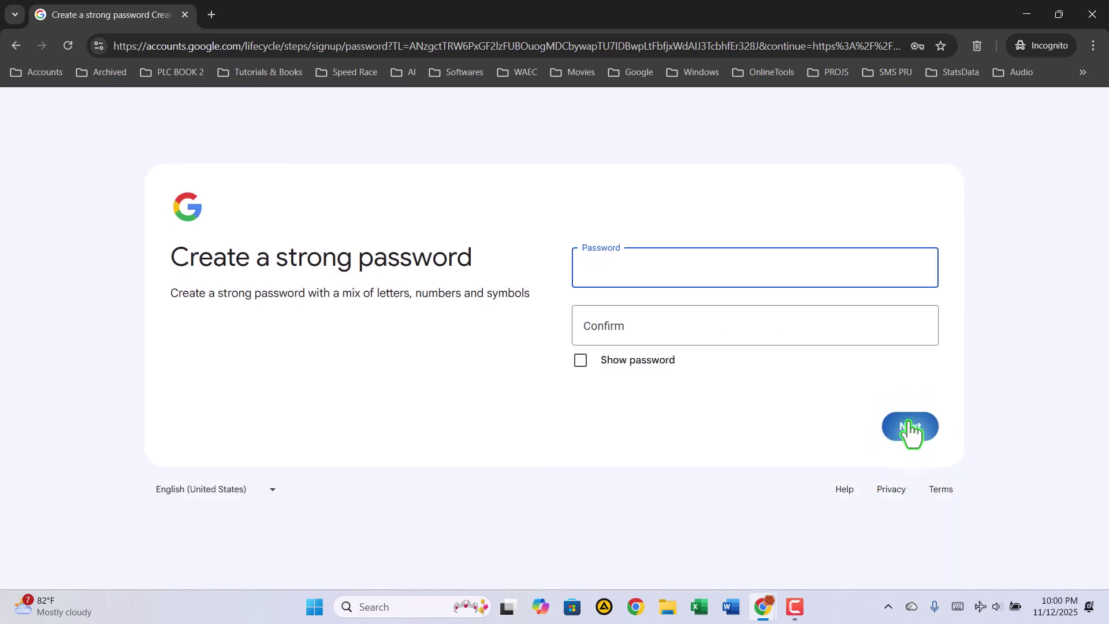
type("•••••••")
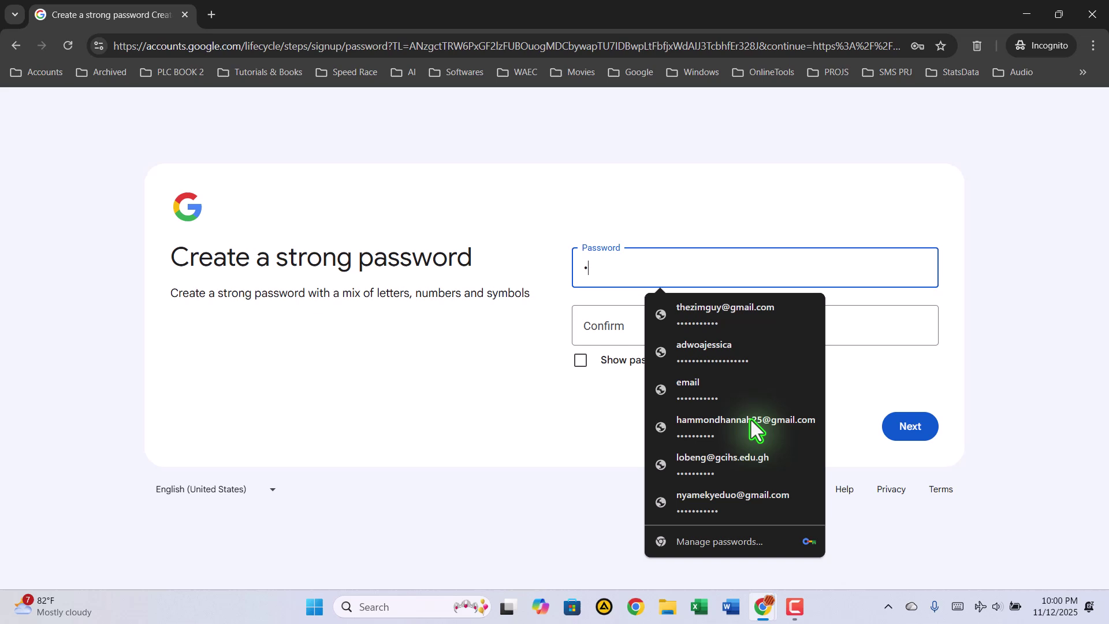
type("••••")
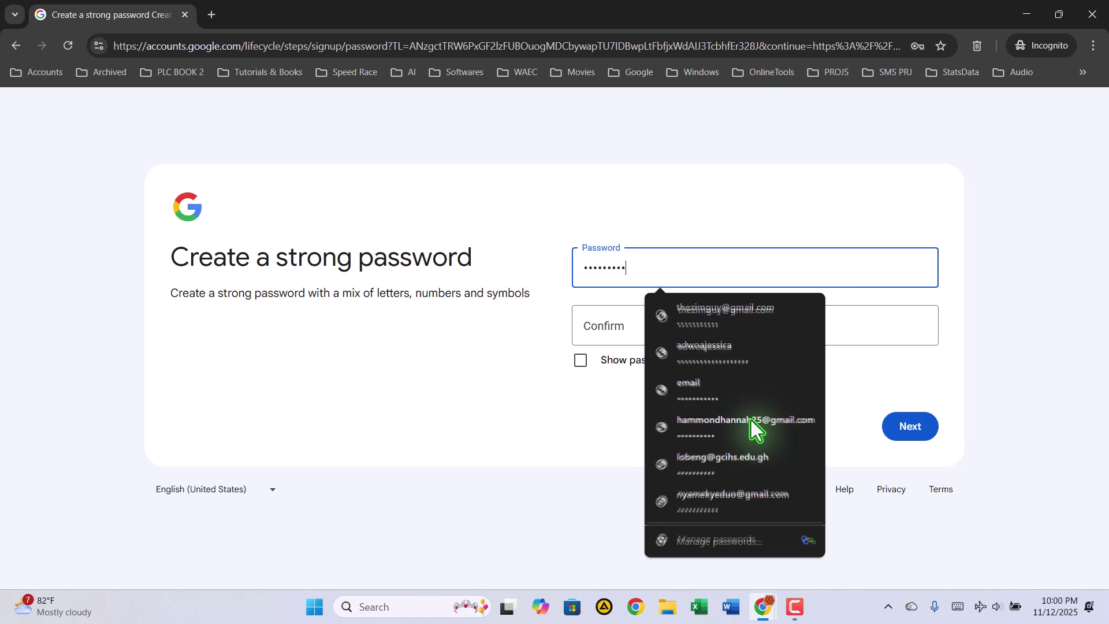
key("Tab")
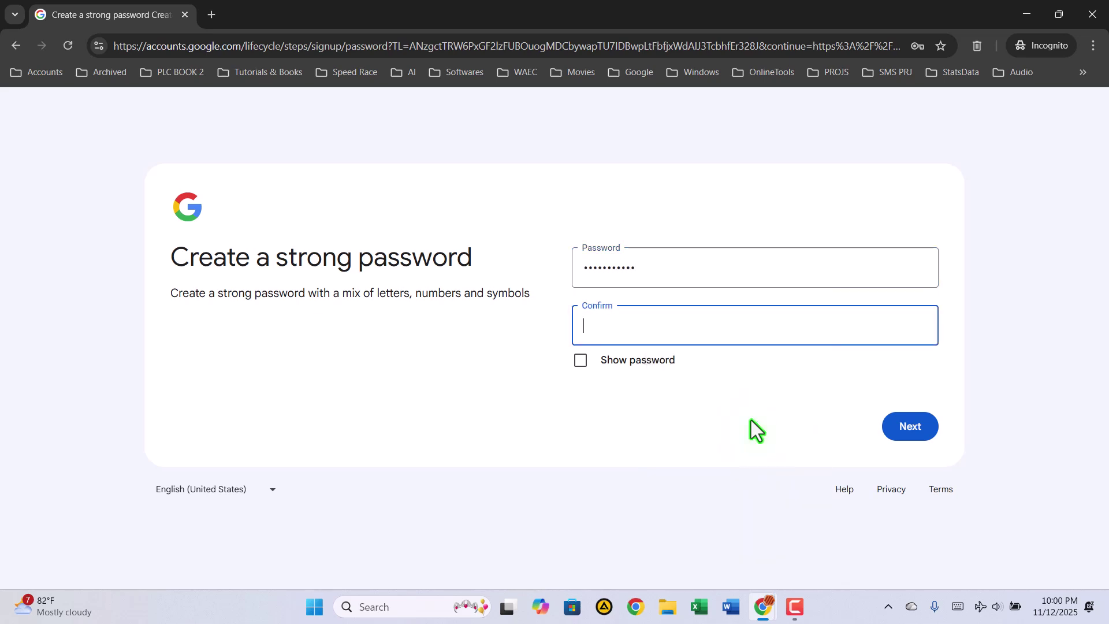
type("••••••••")
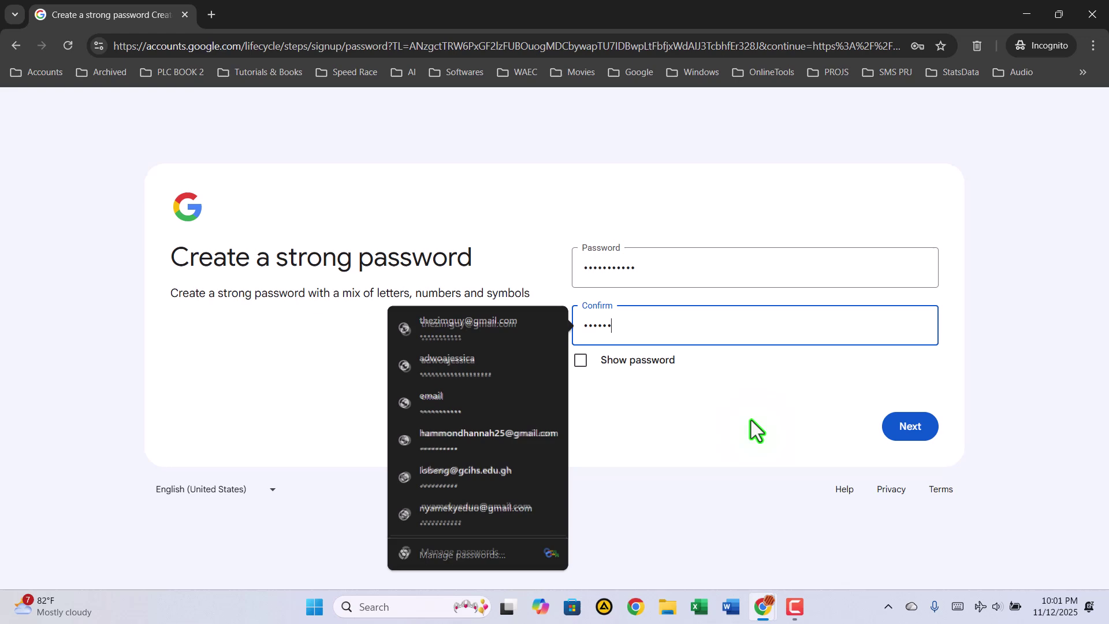
type("•••")
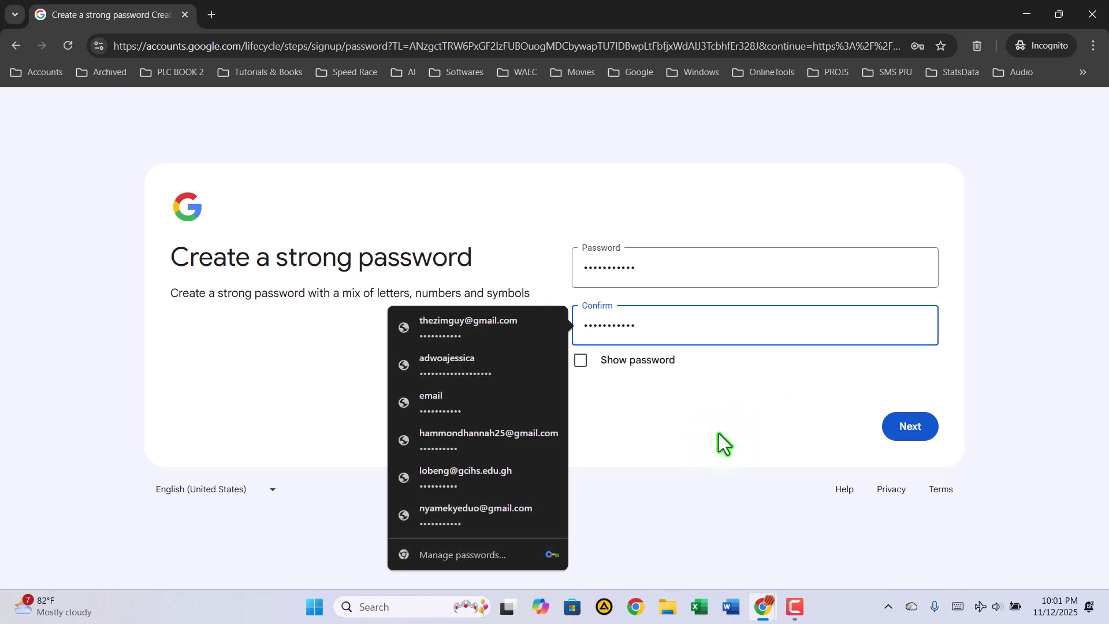
left_click(719, 434)
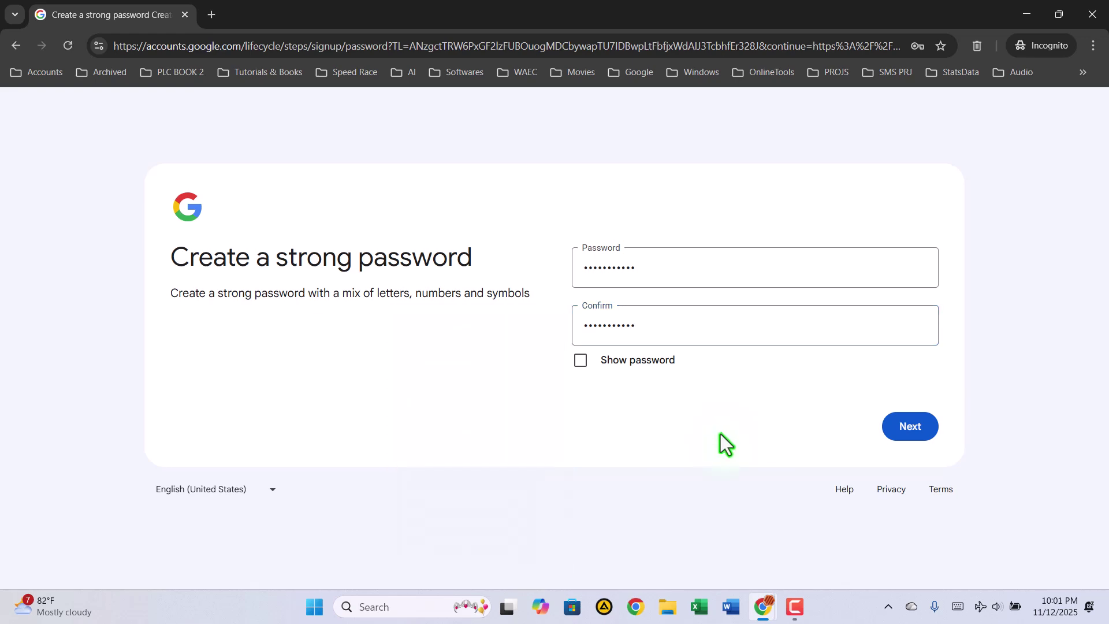
- Submit the password, verify the phone number with the 6-digit SMS code, and enter a recovery email
left_click(906, 439)
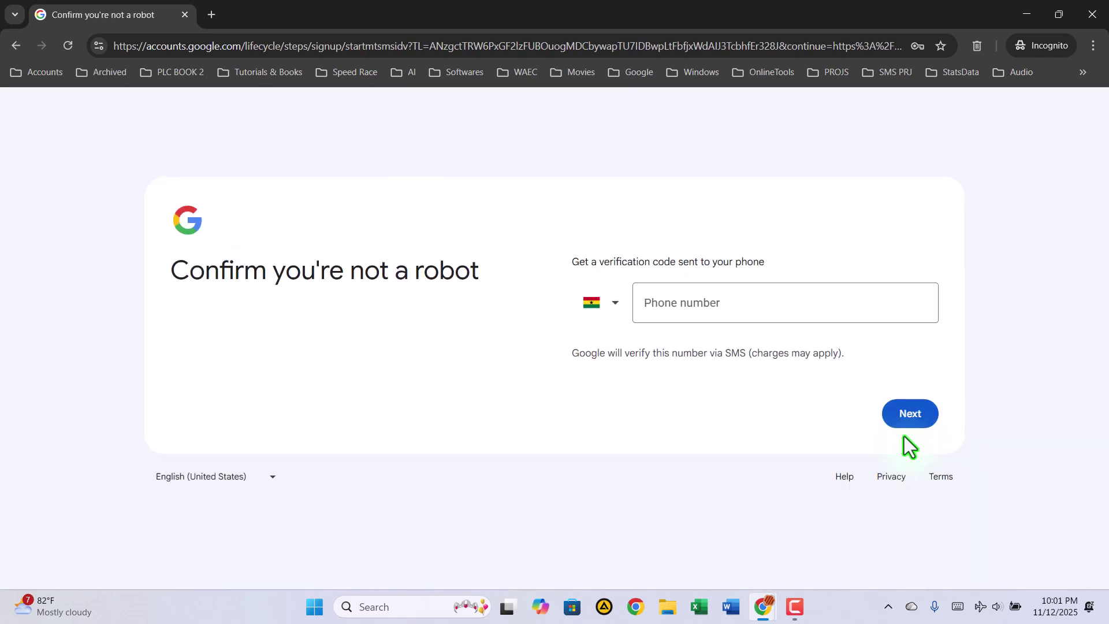
left_click(682, 298)
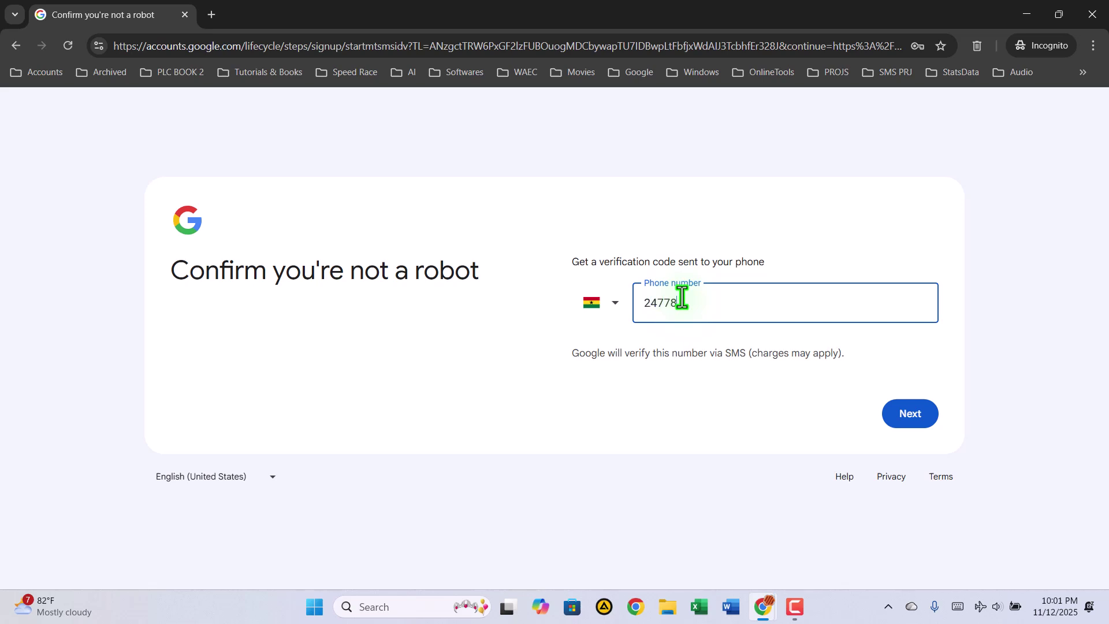
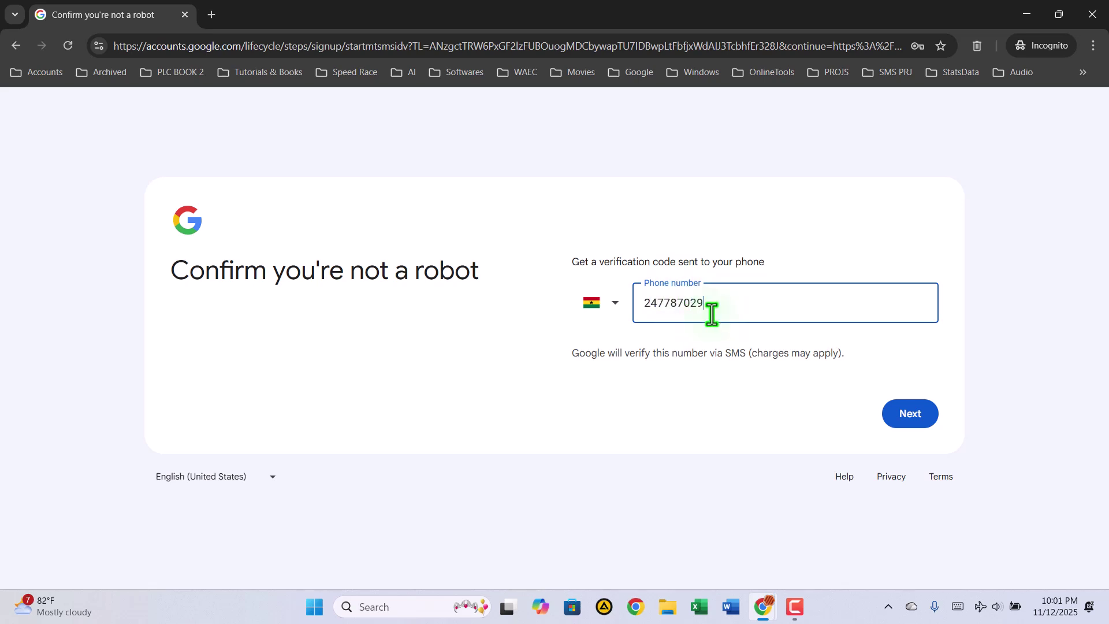
left_click(899, 416)
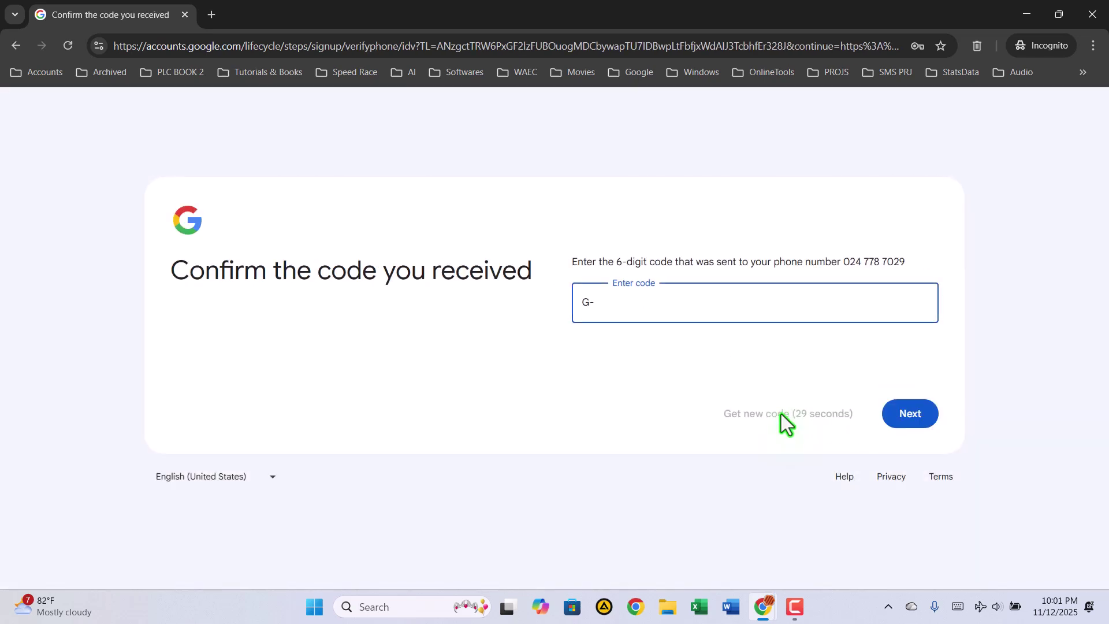
left_click(902, 416)
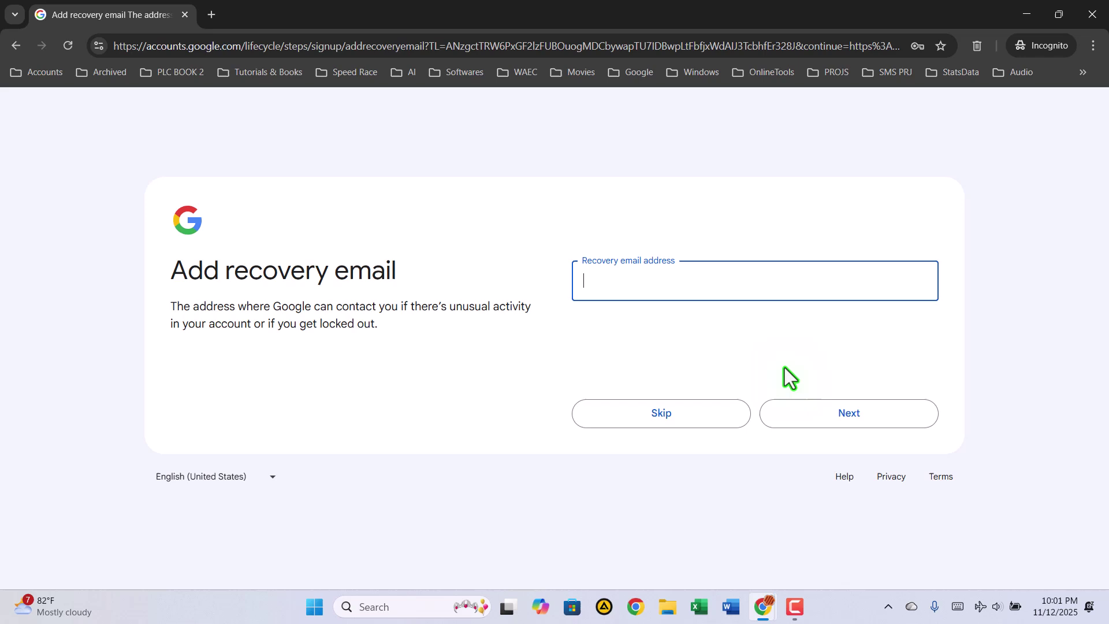
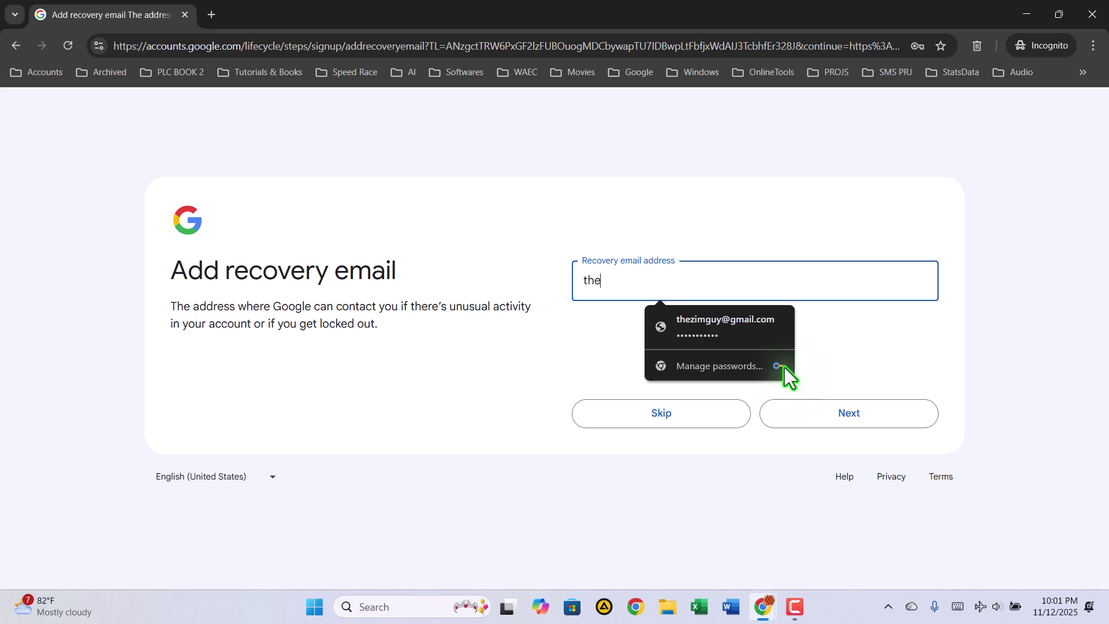
left_click(878, 334)
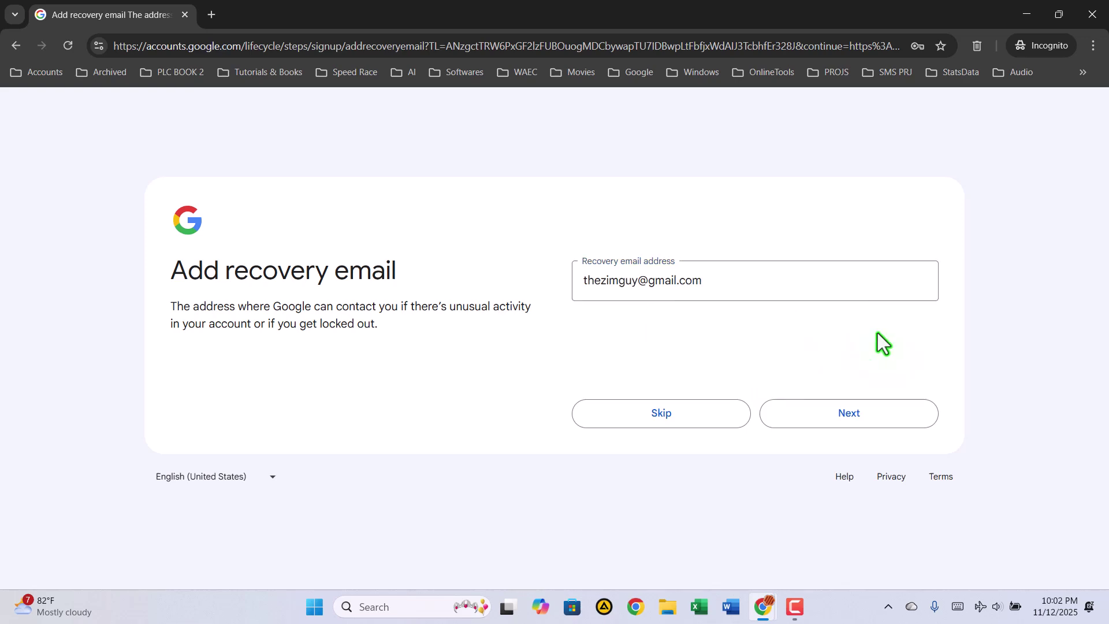
- Submit the recovery email, confirm the account info, and agree to the Privacy and Terms
left_click(863, 424)
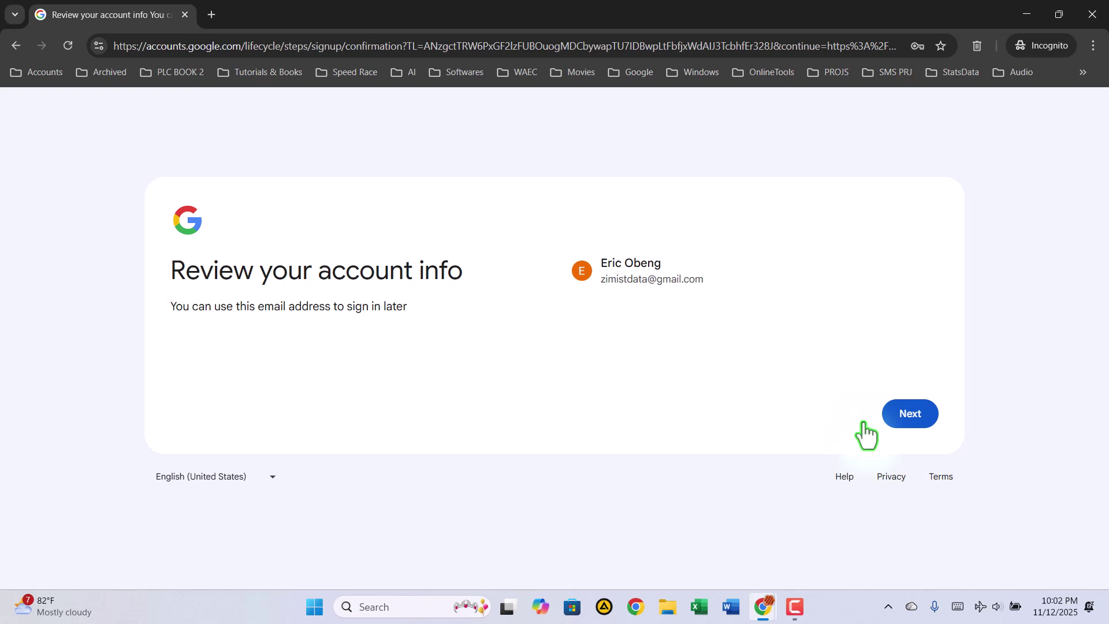
left_click(910, 425)
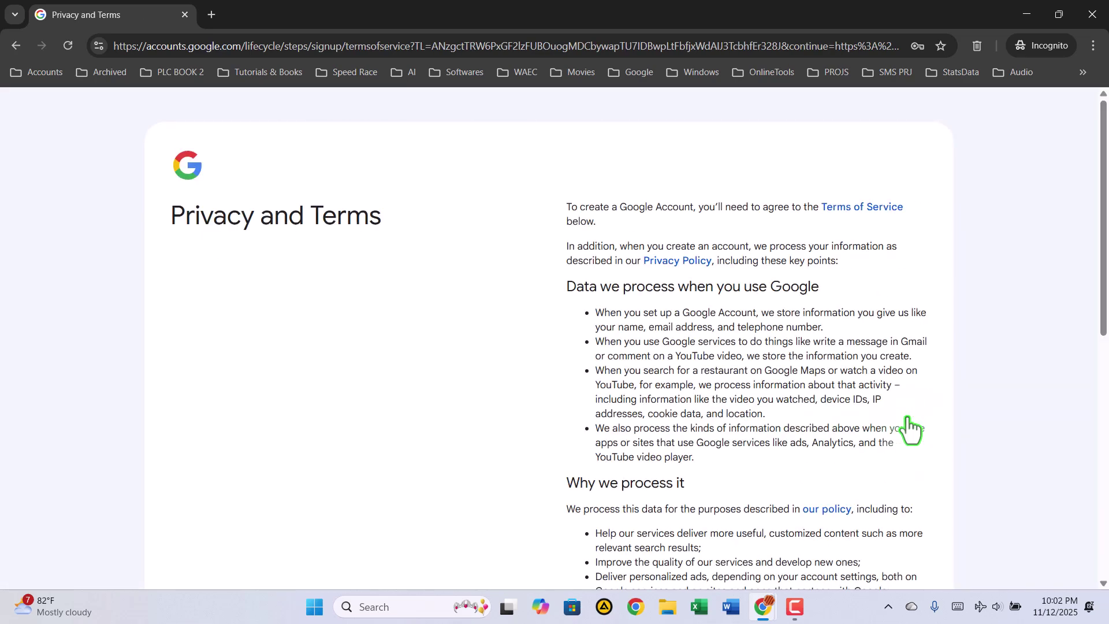
scroll(907, 418, "down", 10)
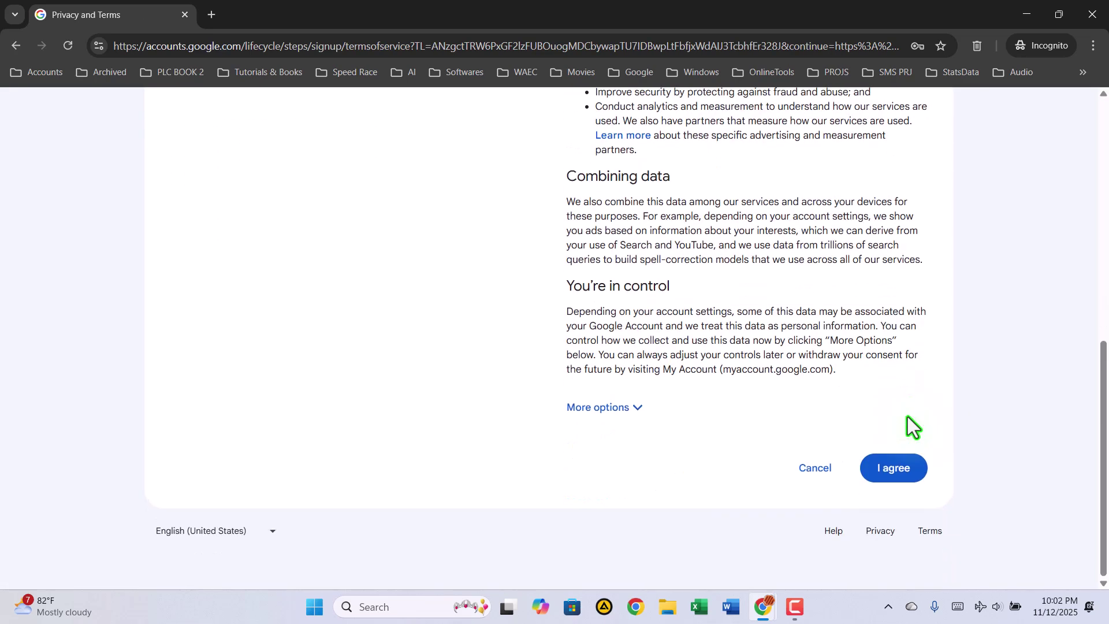
left_click(896, 471)
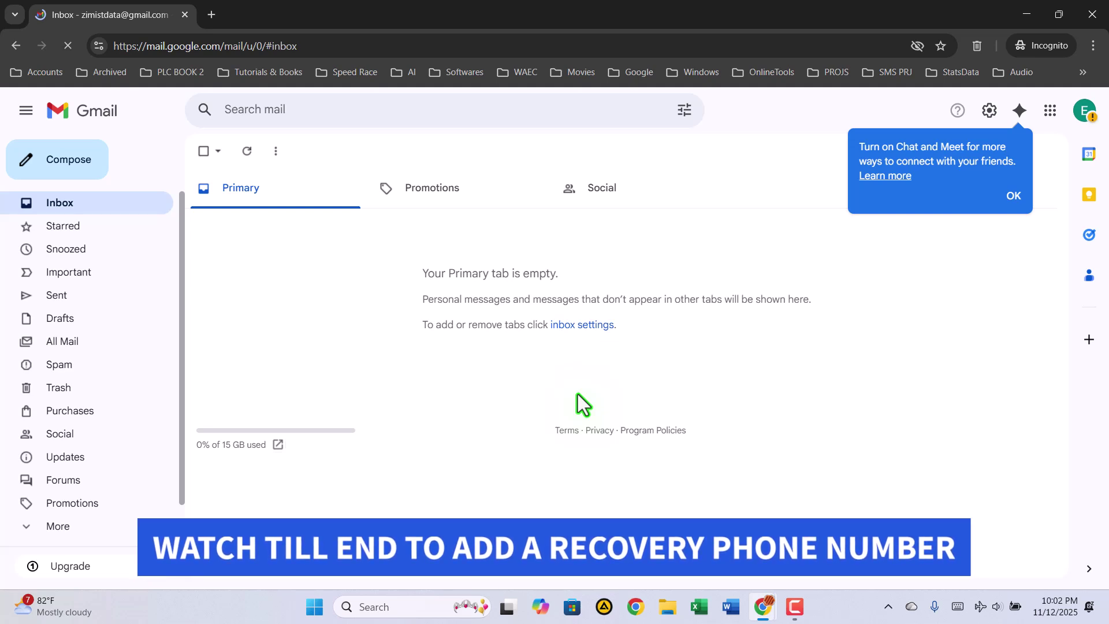
- Open the account panel from the avatar at the top right of Gmail
left_click(1082, 112)
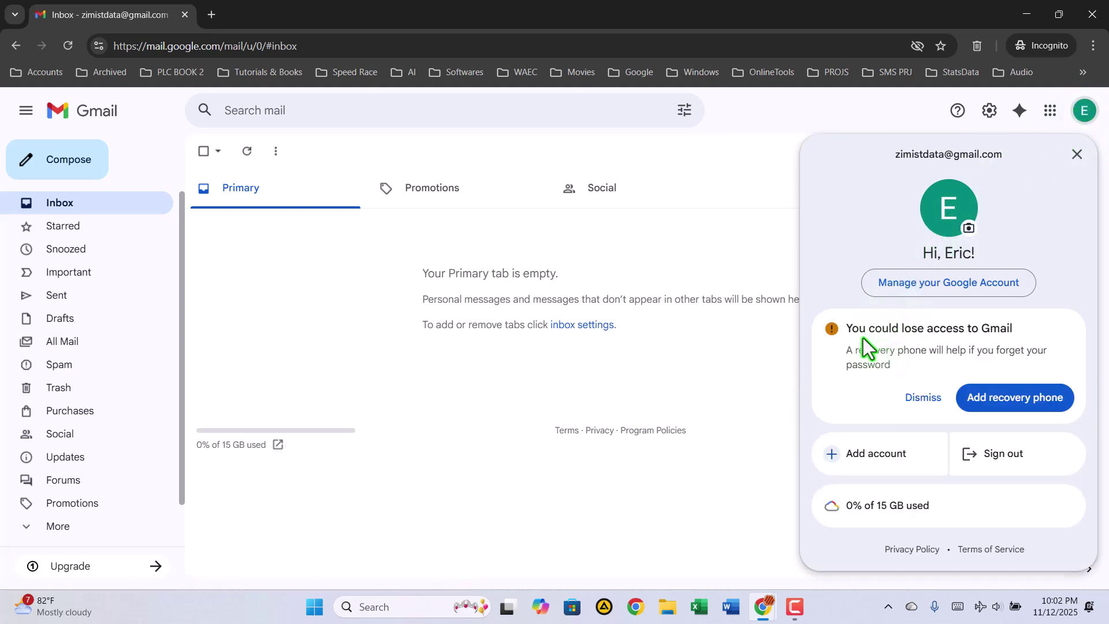
- Save the phone number as the recovery phone, then reload the Gmail inbox tab
left_click(1002, 398)
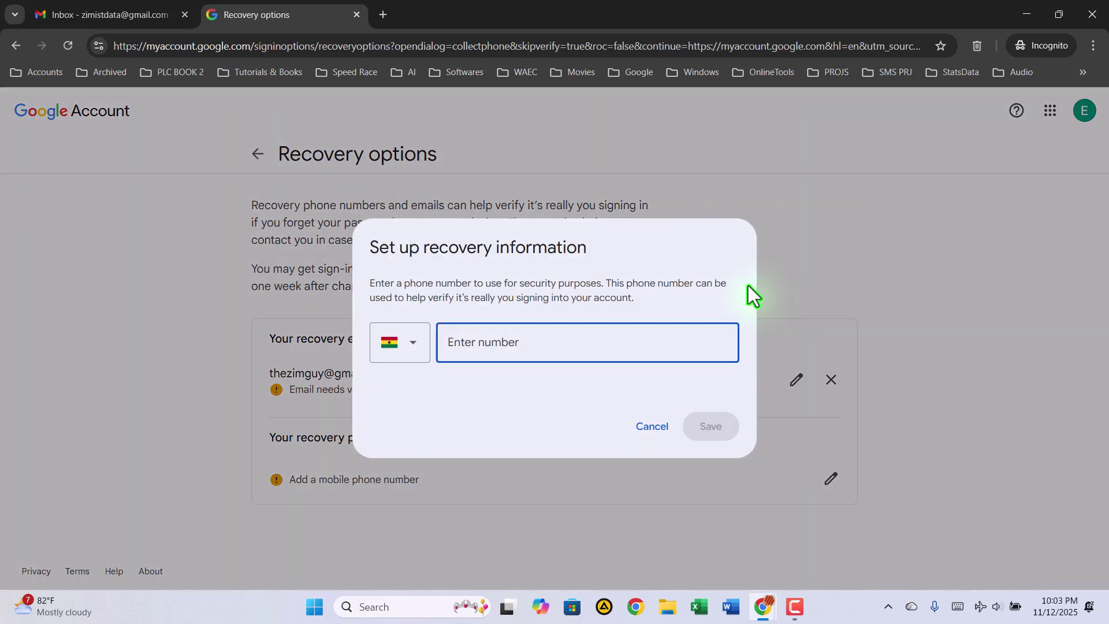
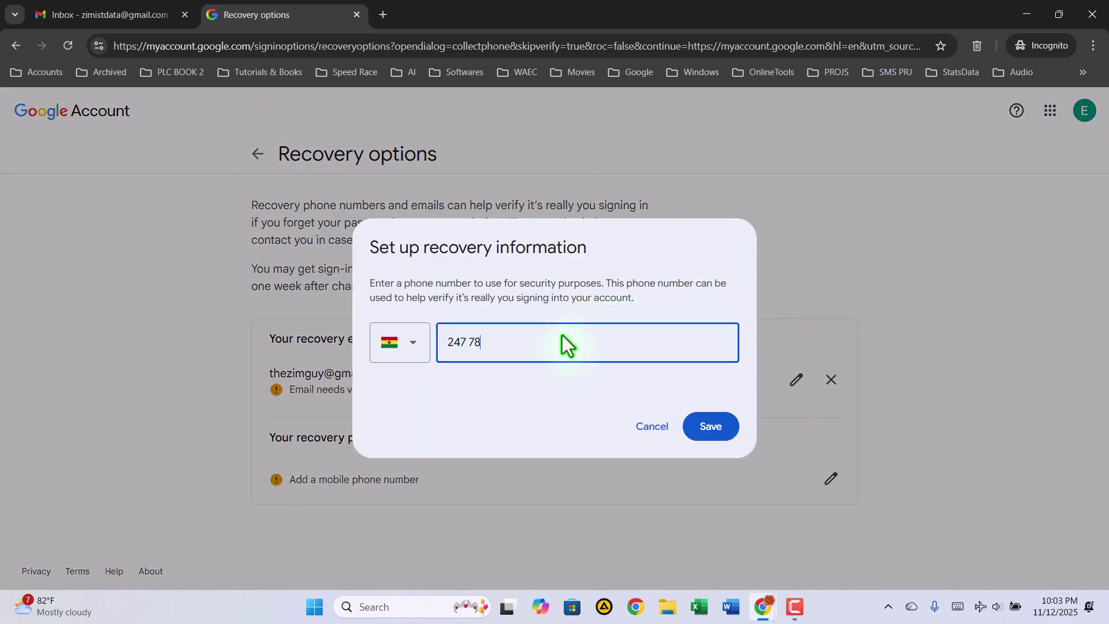
left_click(709, 430)
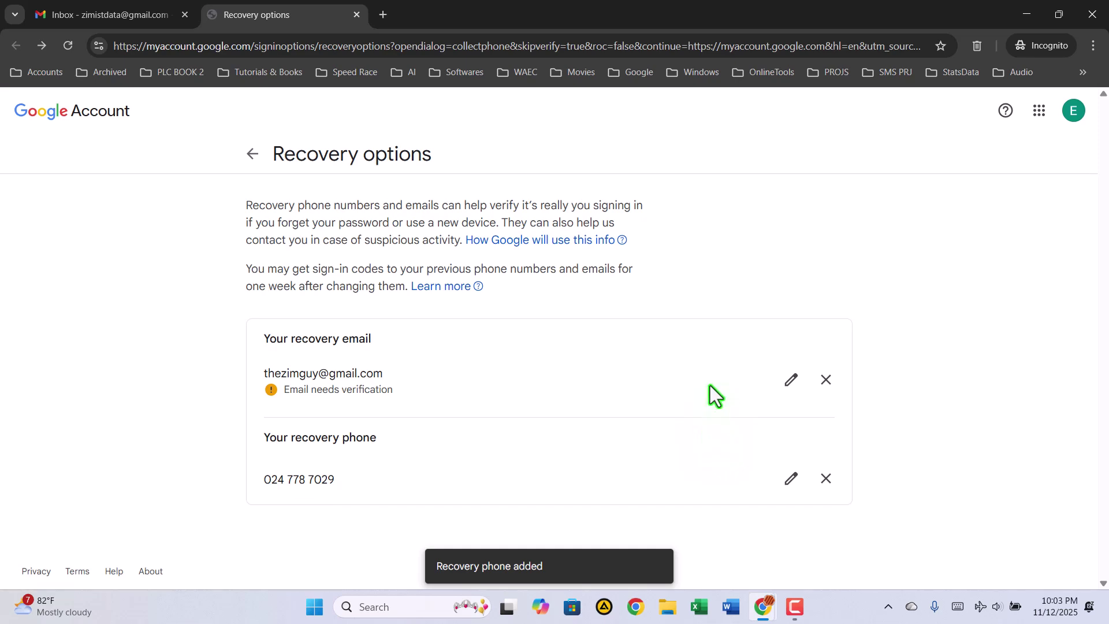
left_click(139, 15)
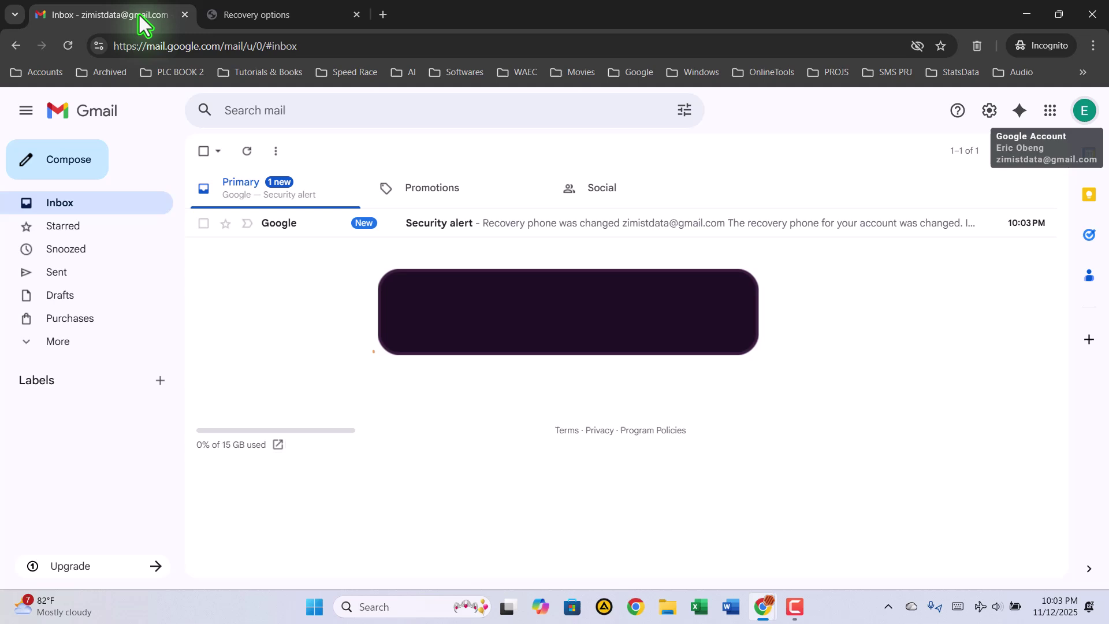
left_click(61, 51)
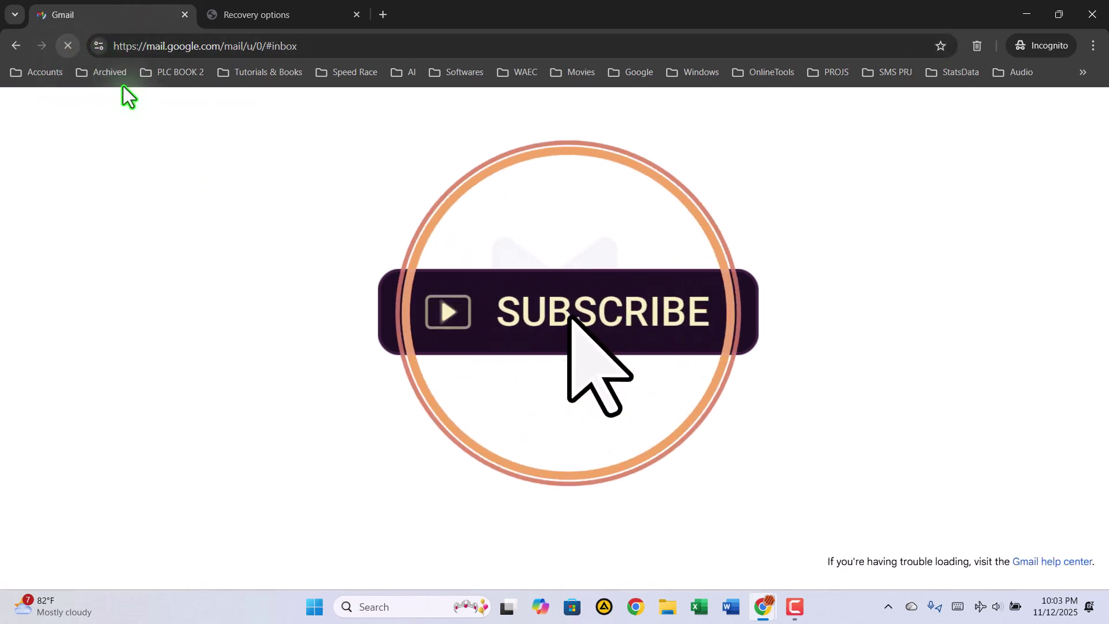